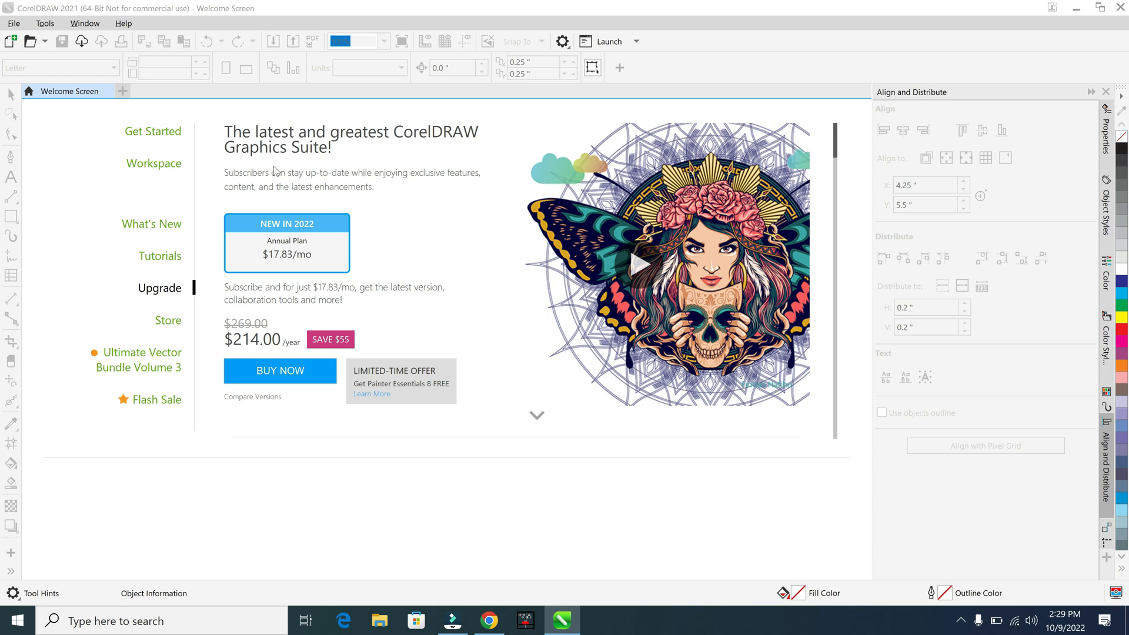
Create a new 24 by 24 inch CMYK document, named with the person's full name followed by "Box"
click(178, 133)
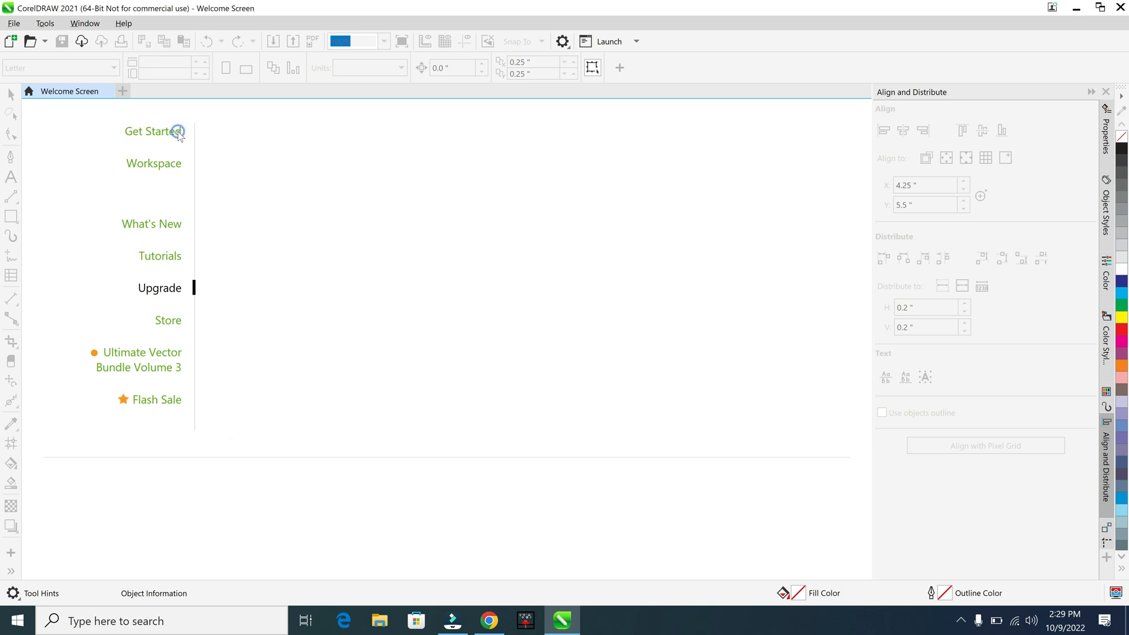
click(284, 168)
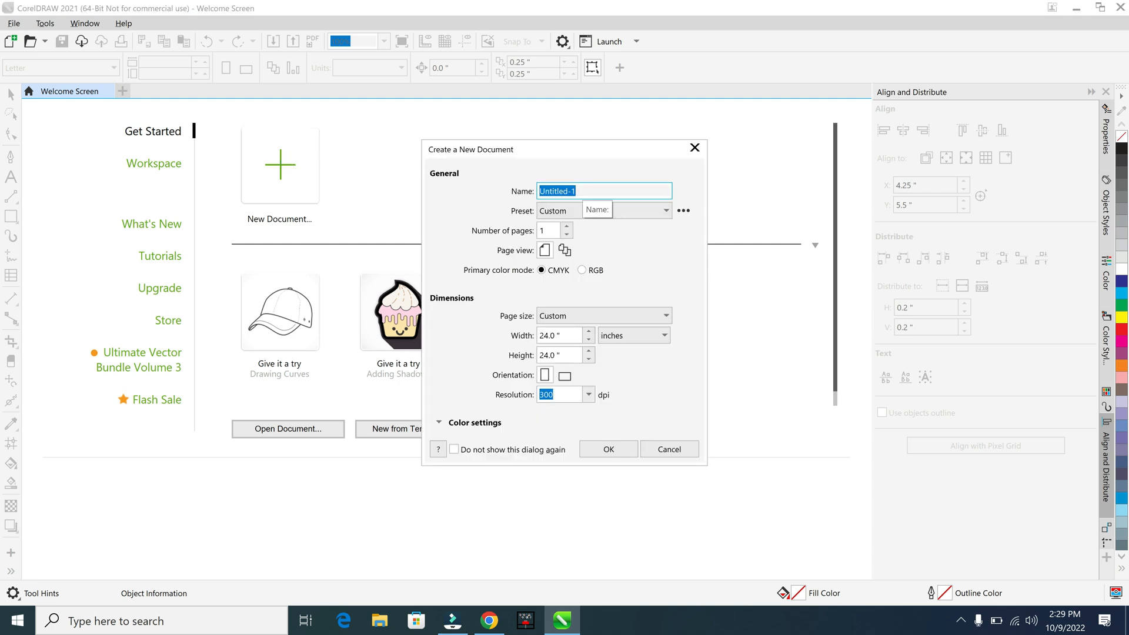
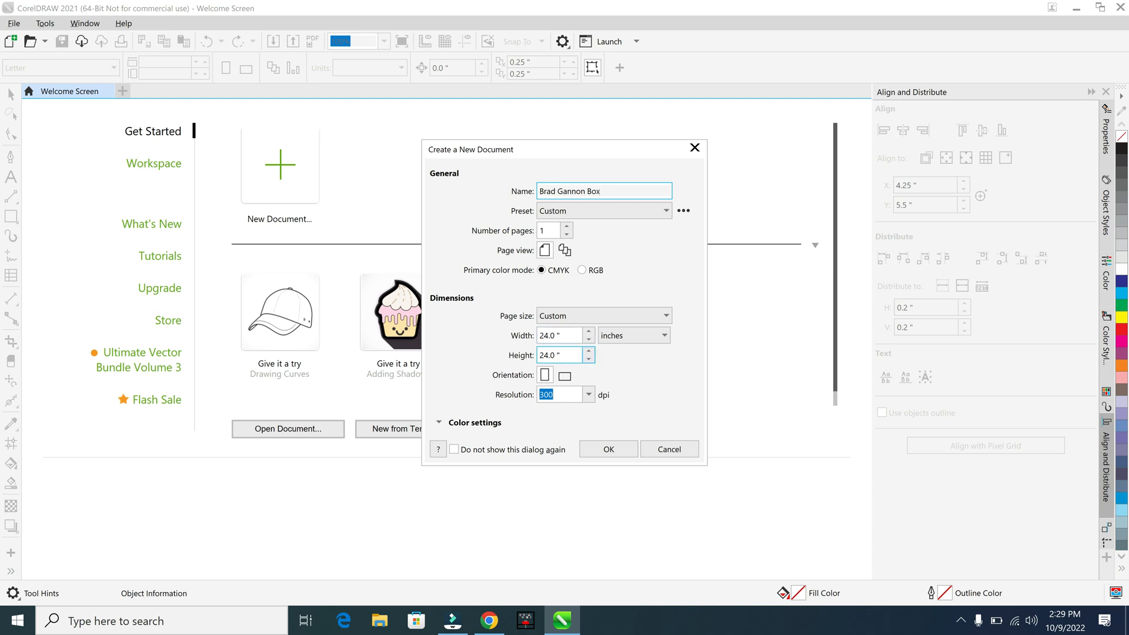
click(608, 450)
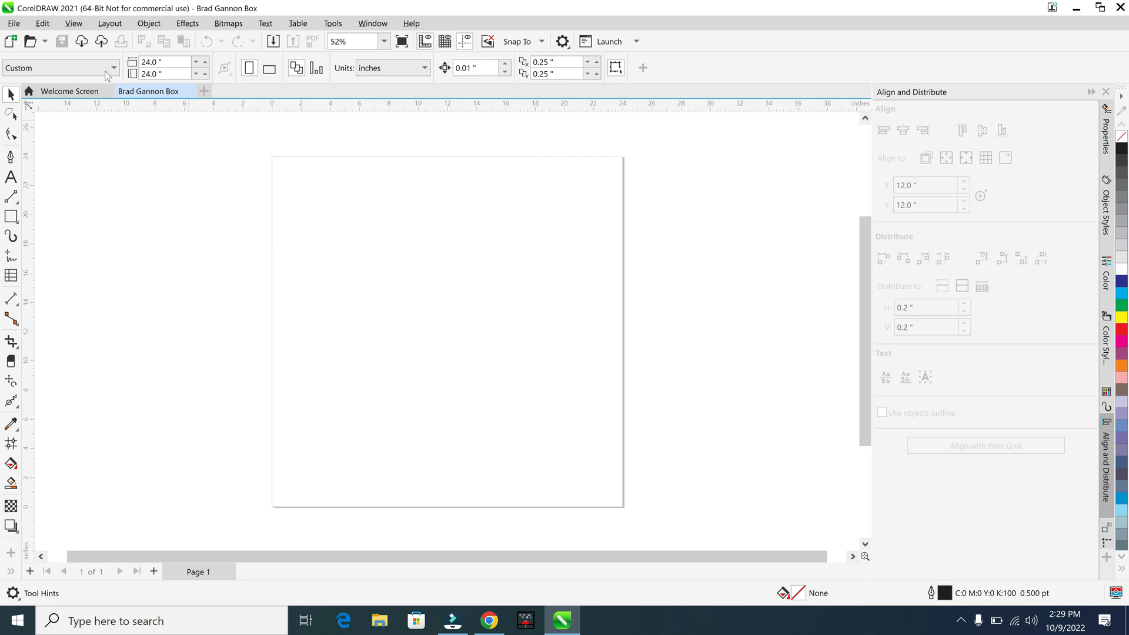
Draw a rectangle in the upper-left part of the page and set its size to 6 inches wide by 10 inches high
click(17, 219)
drag(305, 176, 444, 366)
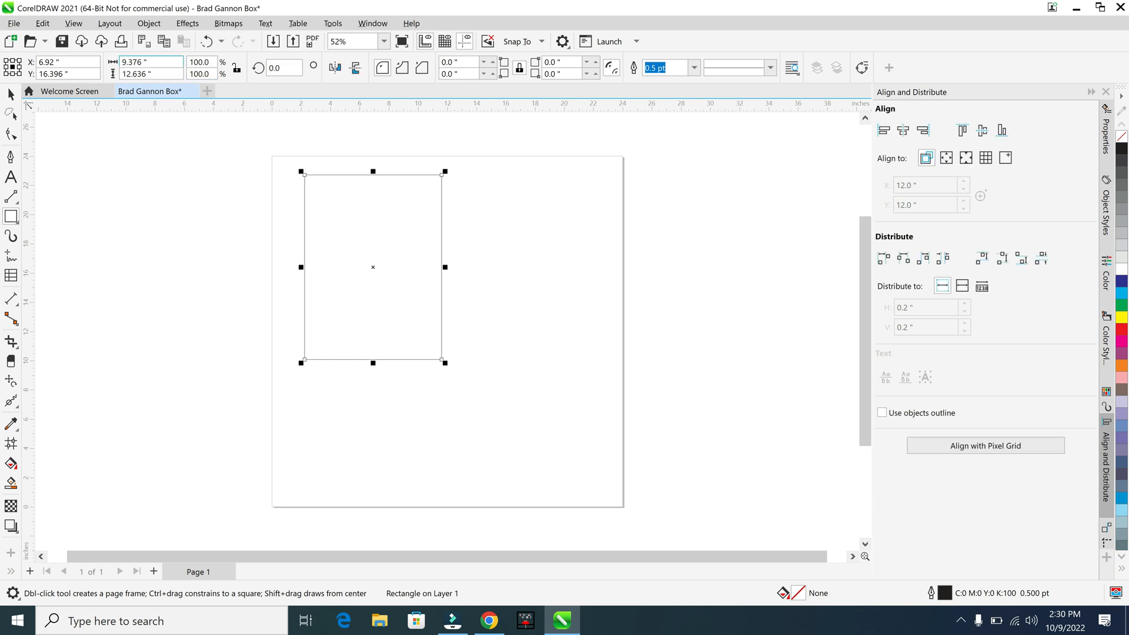
click(168, 61)
text(6)
key(Tab)
text(10)
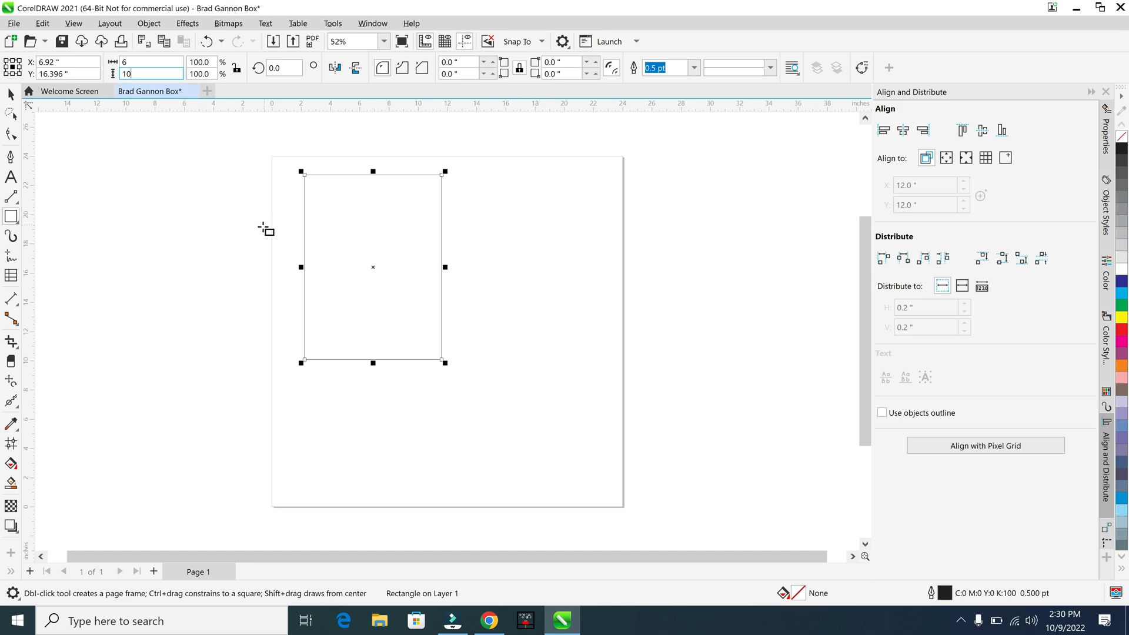
key(Return)
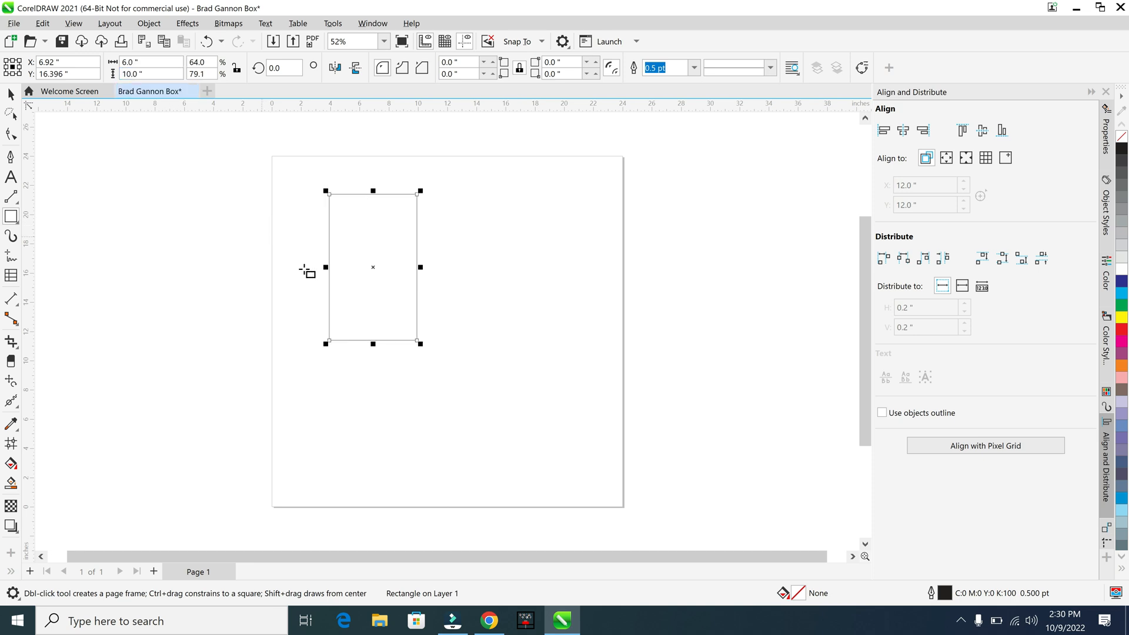
click(10, 94)
click(217, 248)
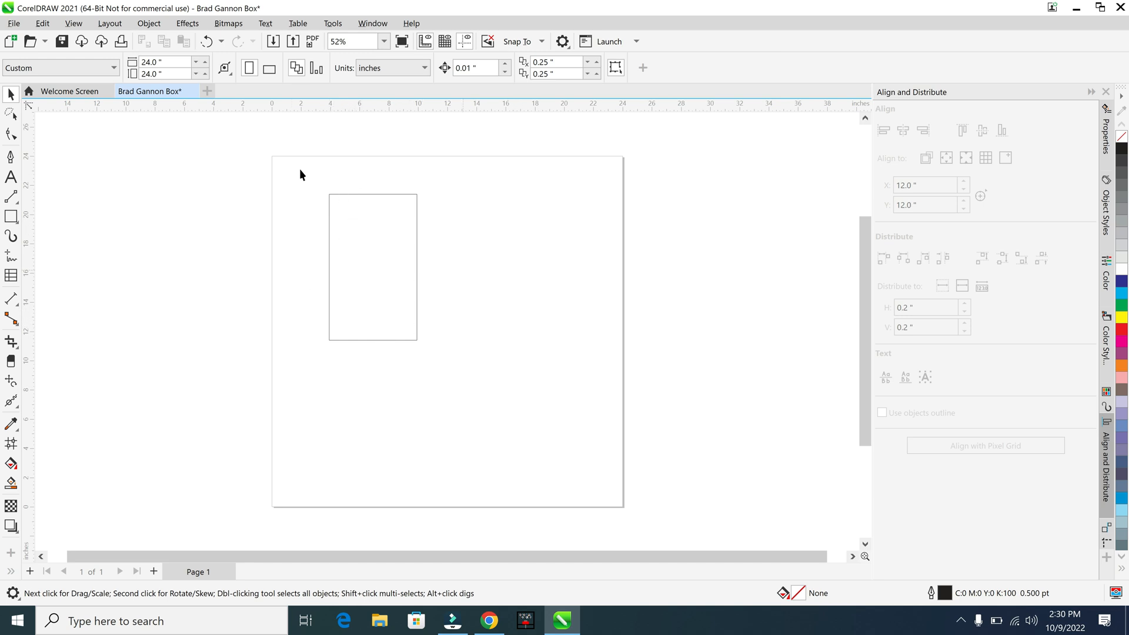
Import the PNG image Laser1 (1) from Downloads and place it at original size in the upper part of the rectangle
click(17, 22)
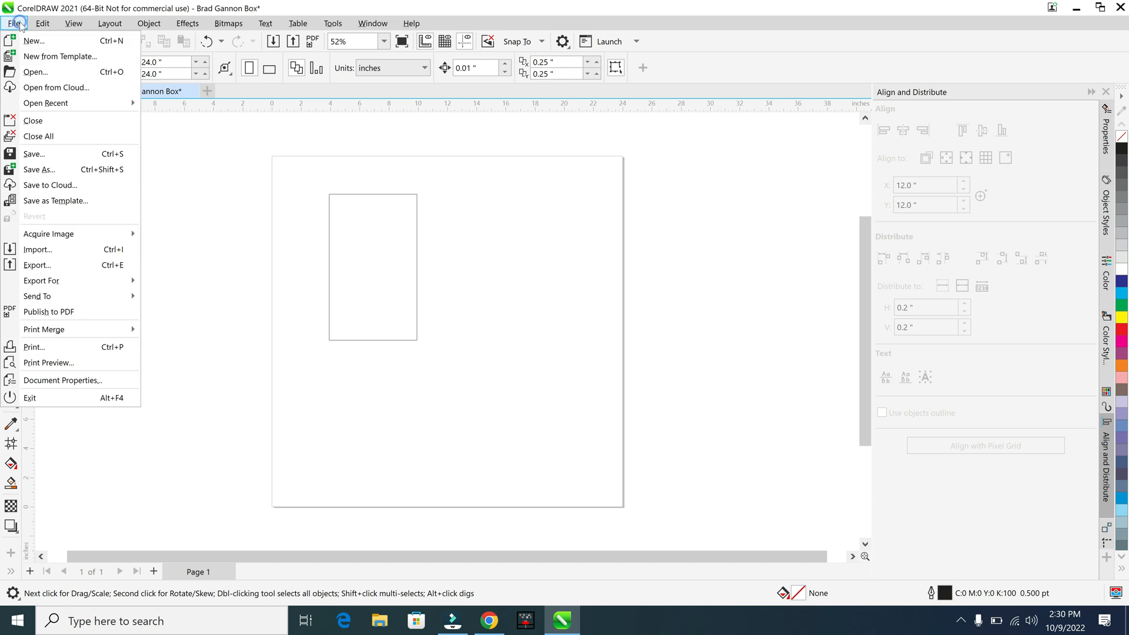
click(71, 248)
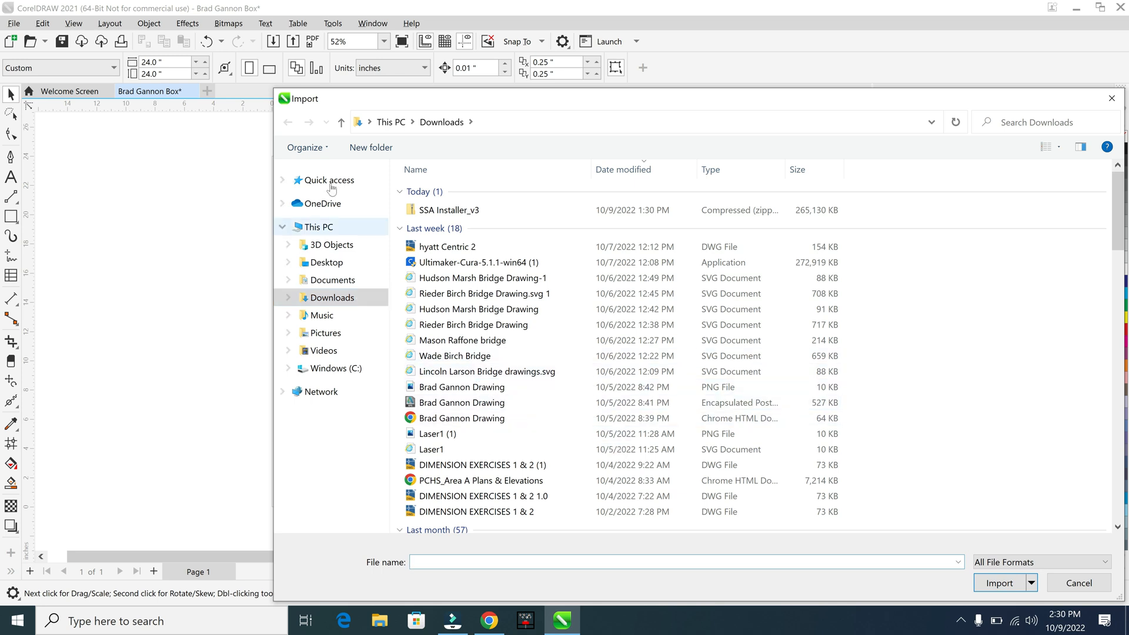
click(285, 227)
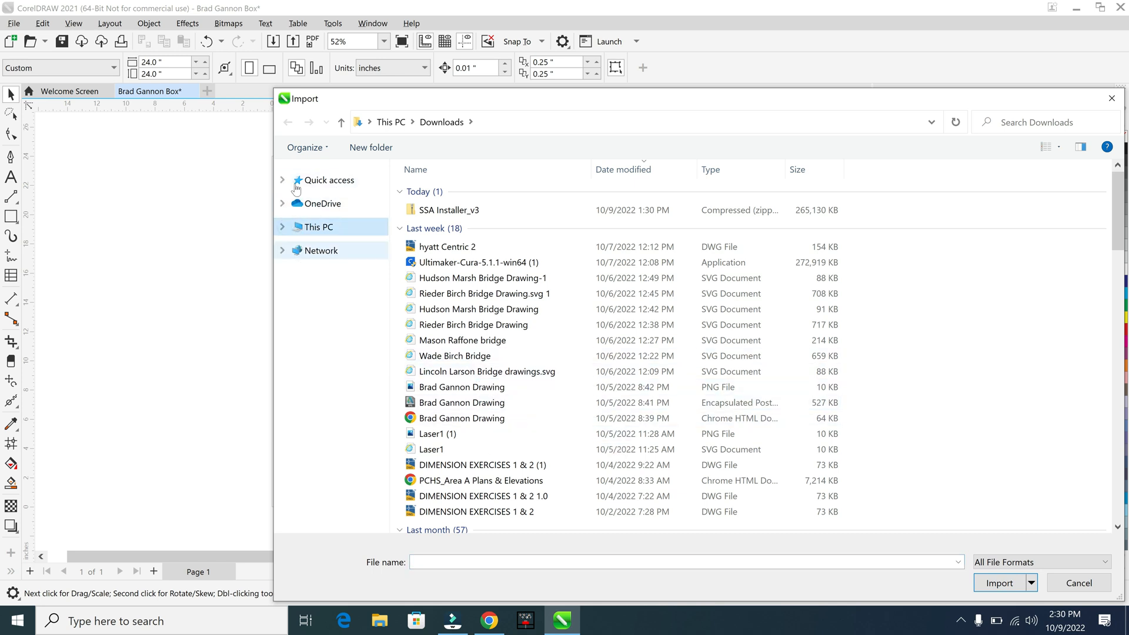
click(283, 227)
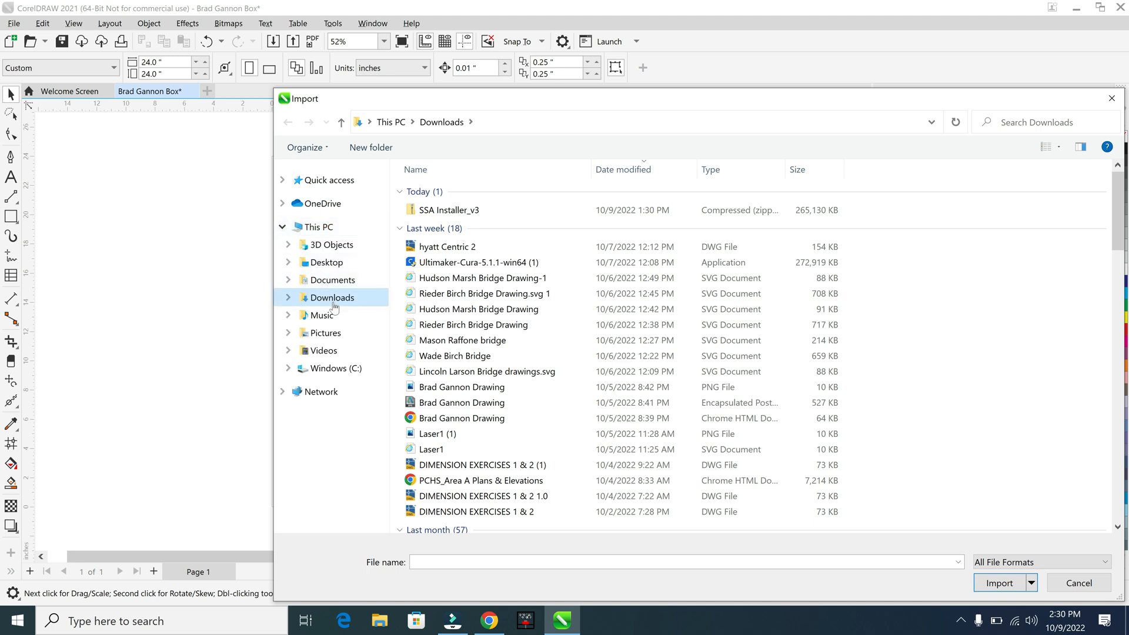
click(445, 434)
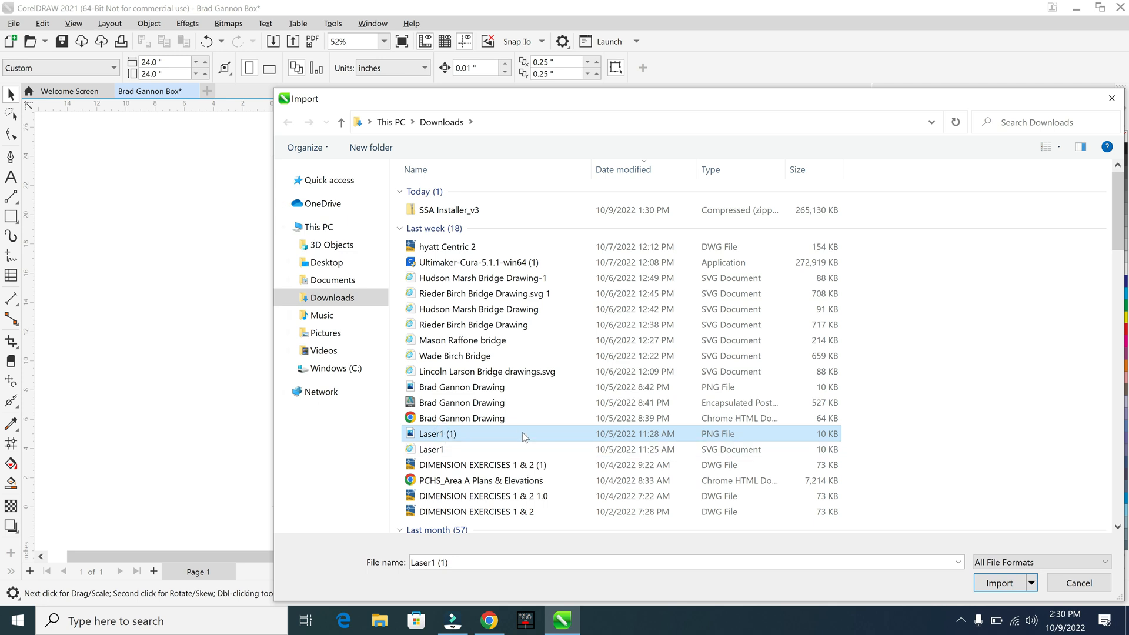
double_click(522, 432)
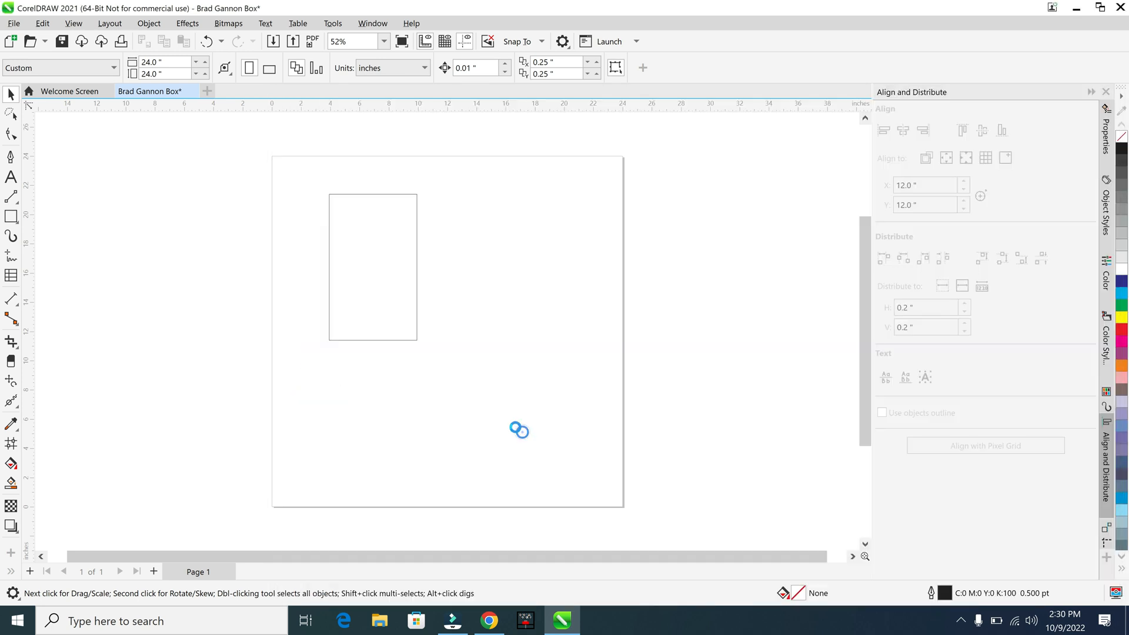
click(334, 202)
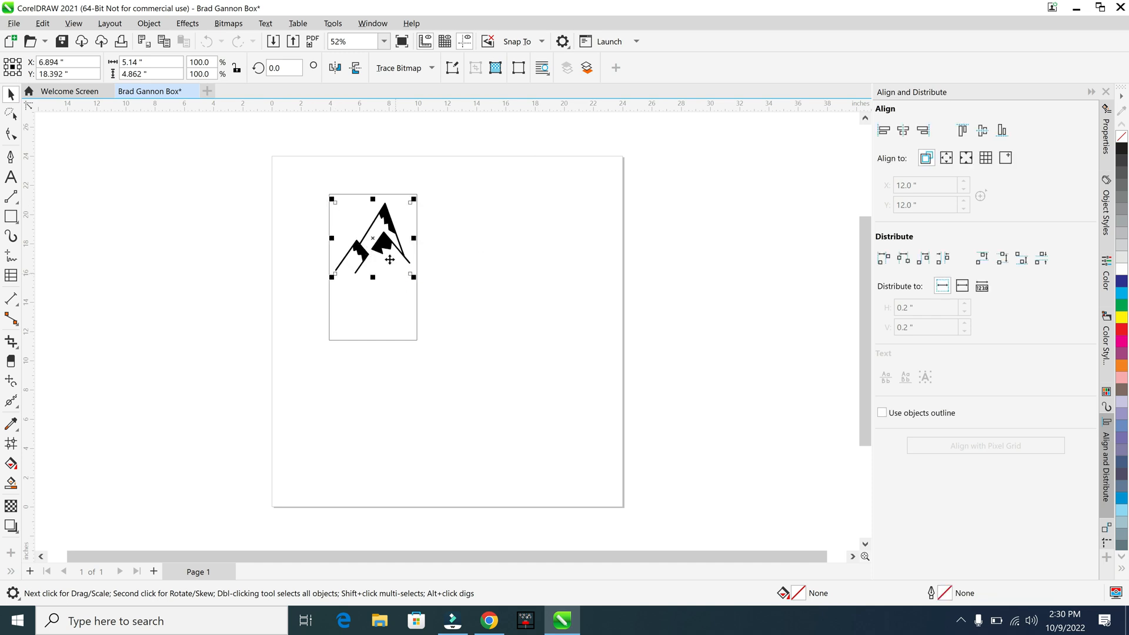
Align the mountain image and the rectangle to each other by their horizontal and vertical centers
click(460, 335)
drag(462, 363, 295, 167)
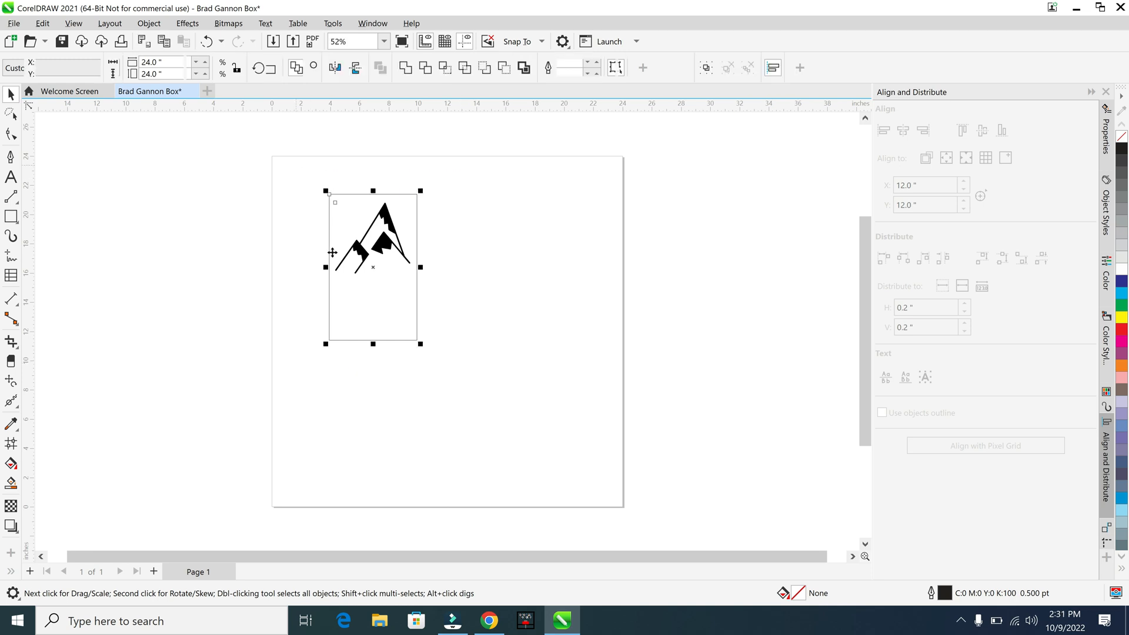
click(632, 463)
key(ctrl+a)
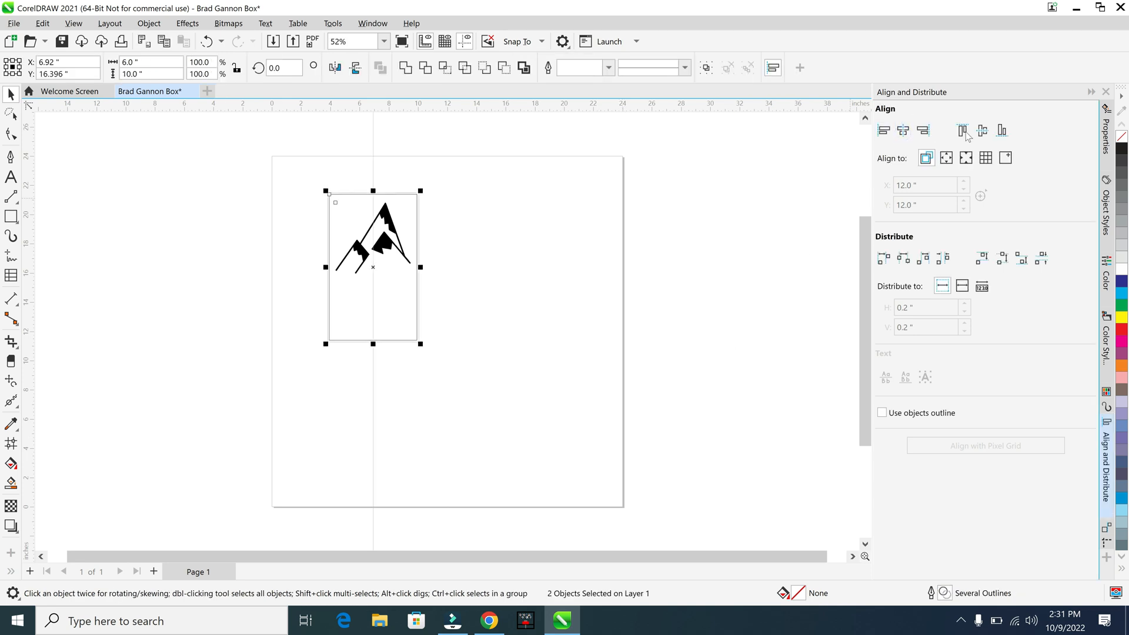
click(987, 130)
click(518, 289)
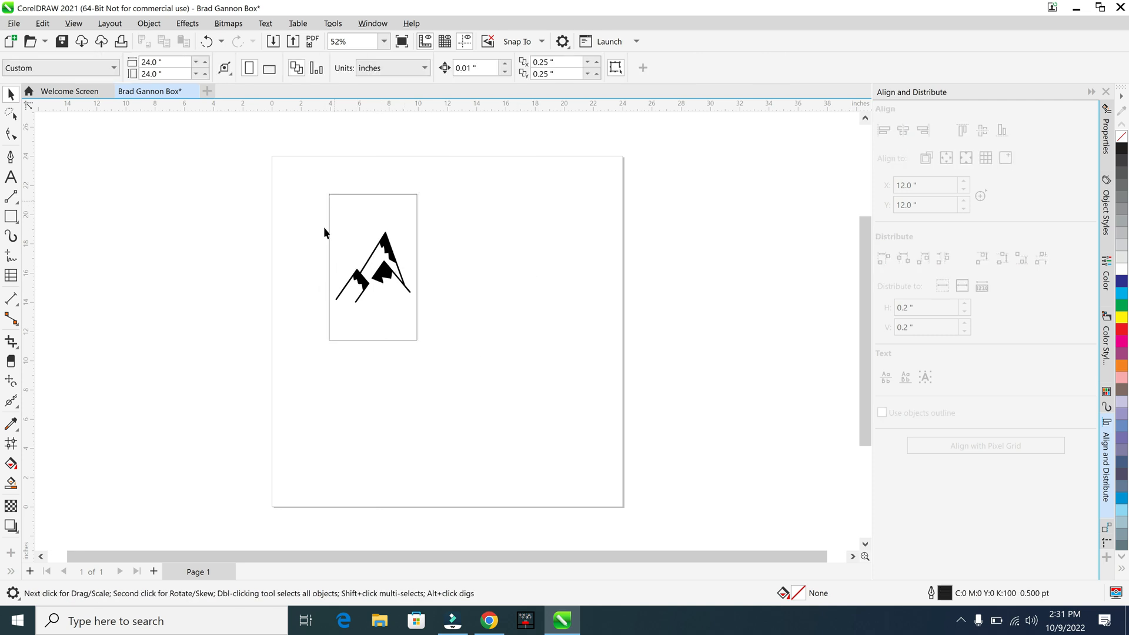
Move the rectangle with its mountain image up and toward the page's middle, and place a duplicate of both beside it on the left
drag(445, 349, 384, 168)
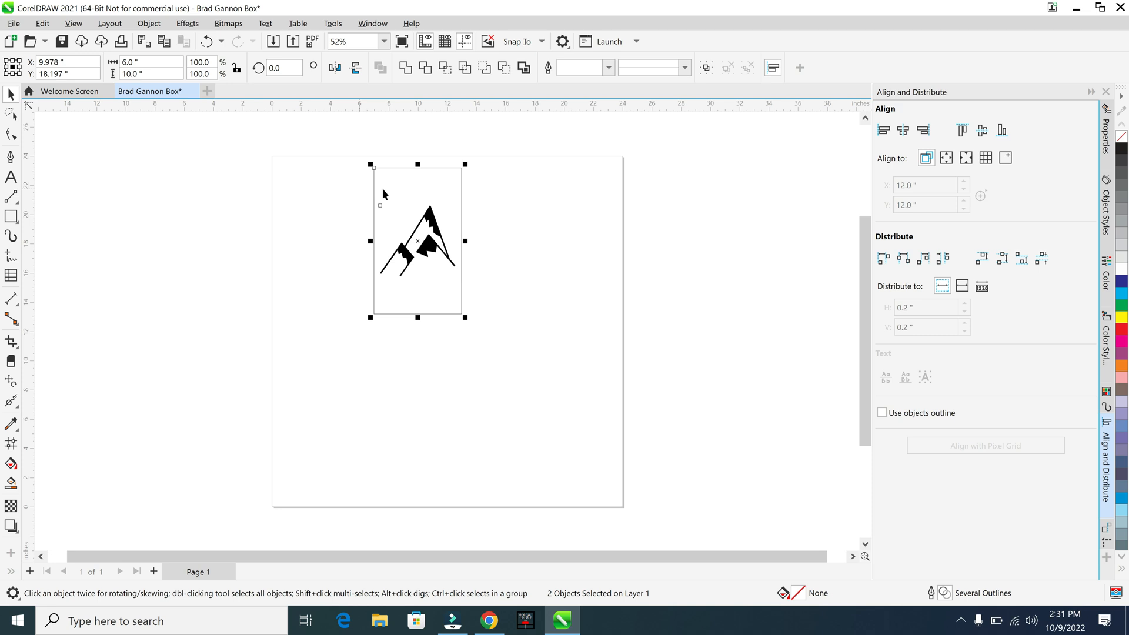
drag(374, 202, 281, 202)
right_click(282, 201)
click(359, 352)
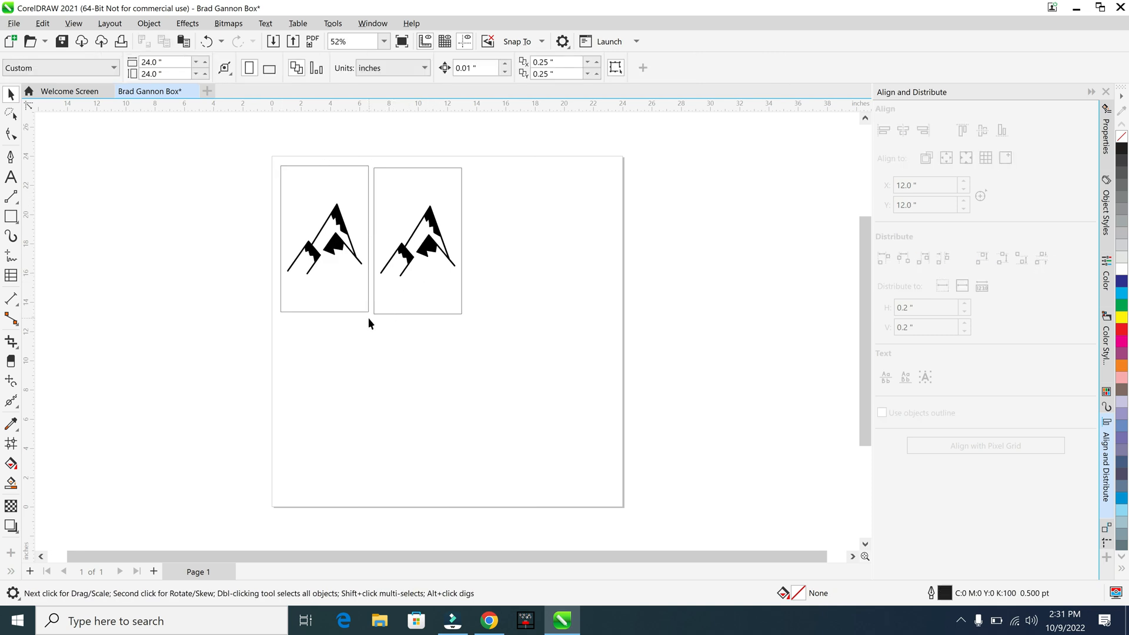
Delete the left-hand copy of the rectangle and mountain image
drag(370, 318, 315, 210)
drag(257, 156, 257, 156)
key(Delete)
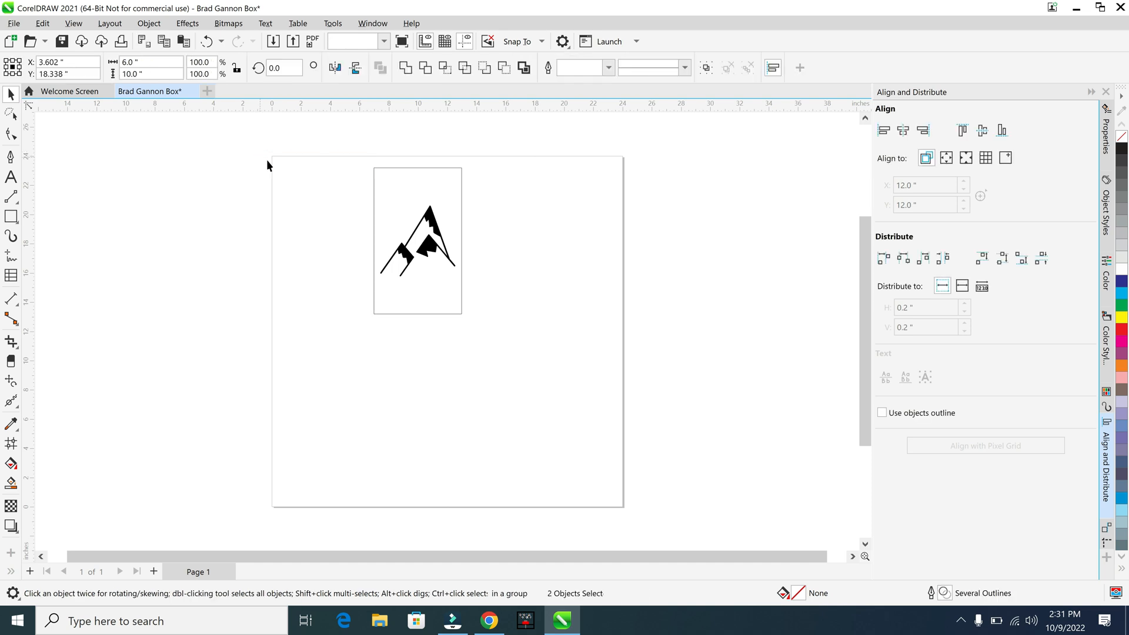
click(526, 372)
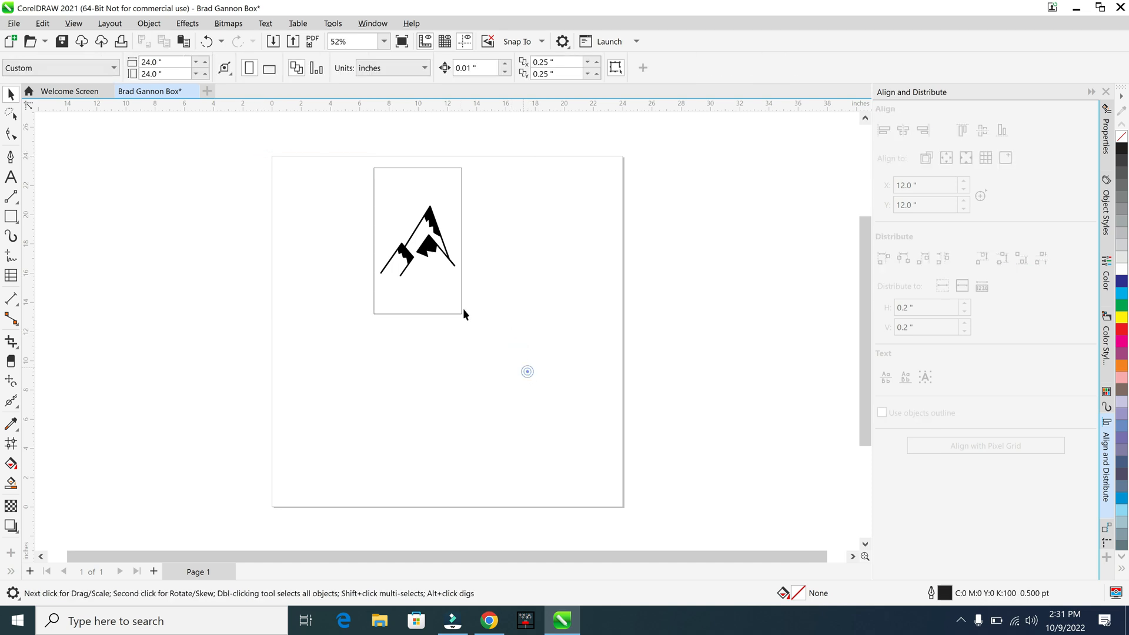
Convert the mountain bitmap to vector curves with an Outline Trace of the Detailed logo type
click(431, 248)
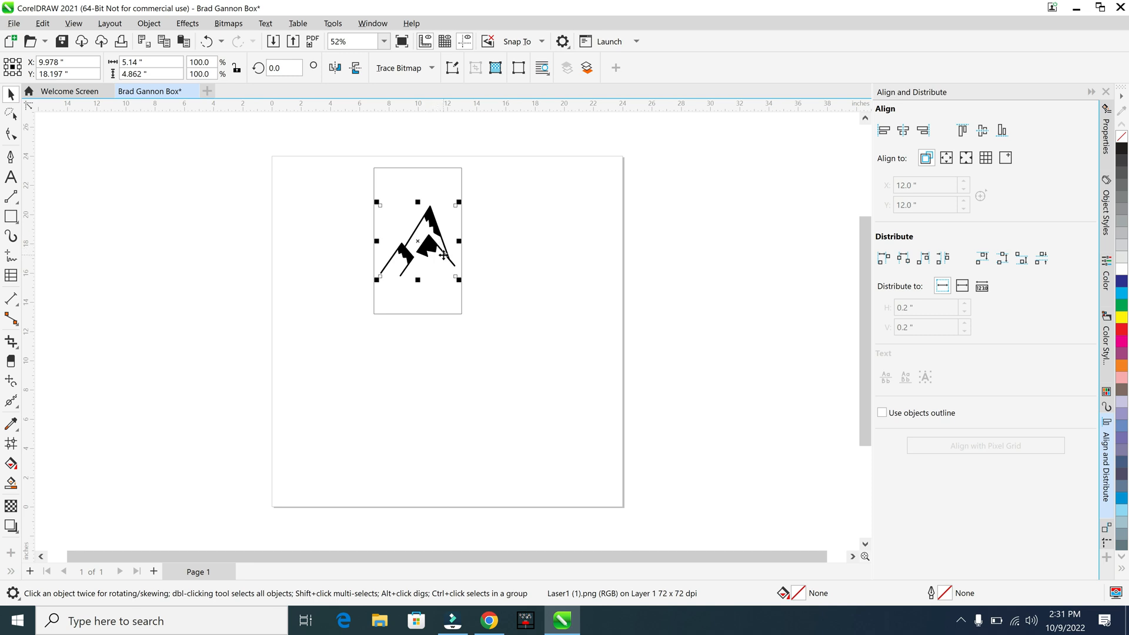
click(432, 68)
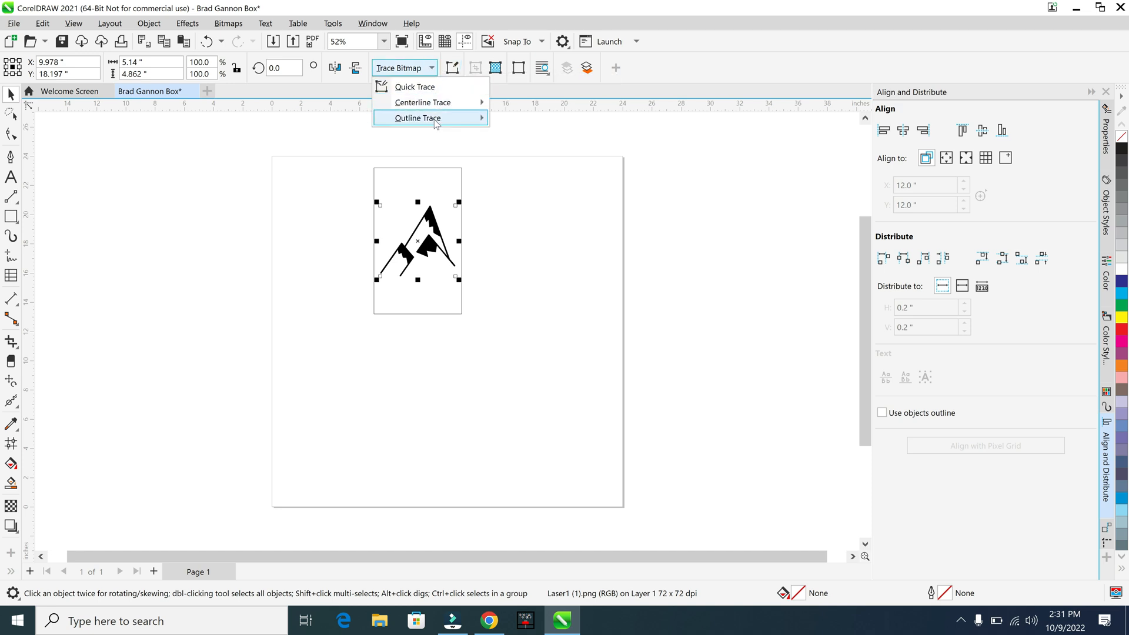
mouse_move(479, 124)
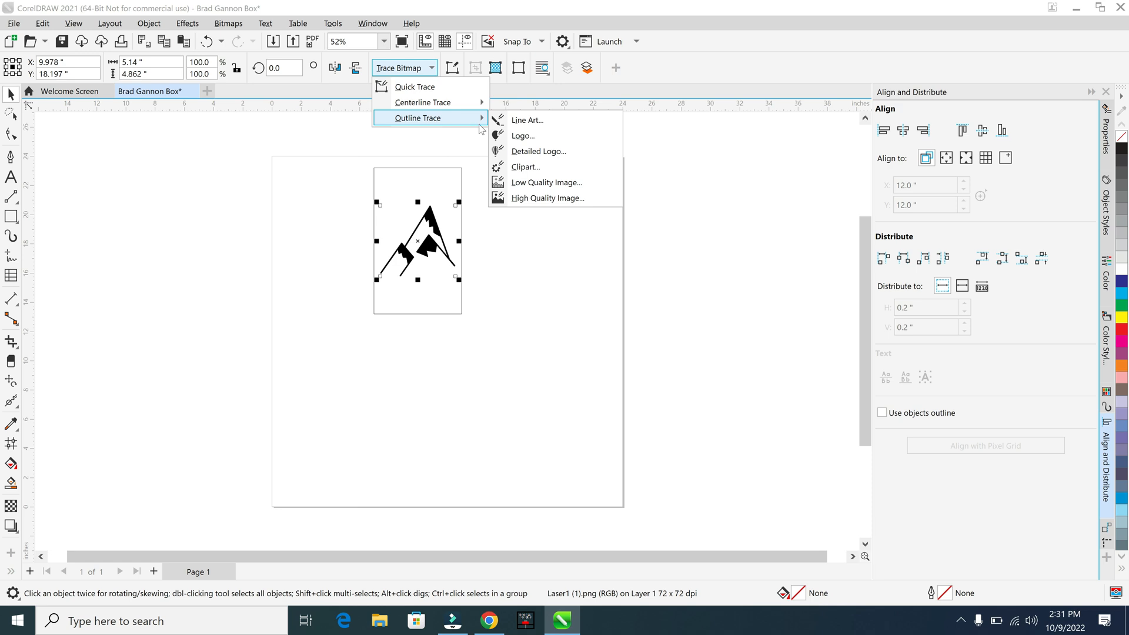
click(557, 152)
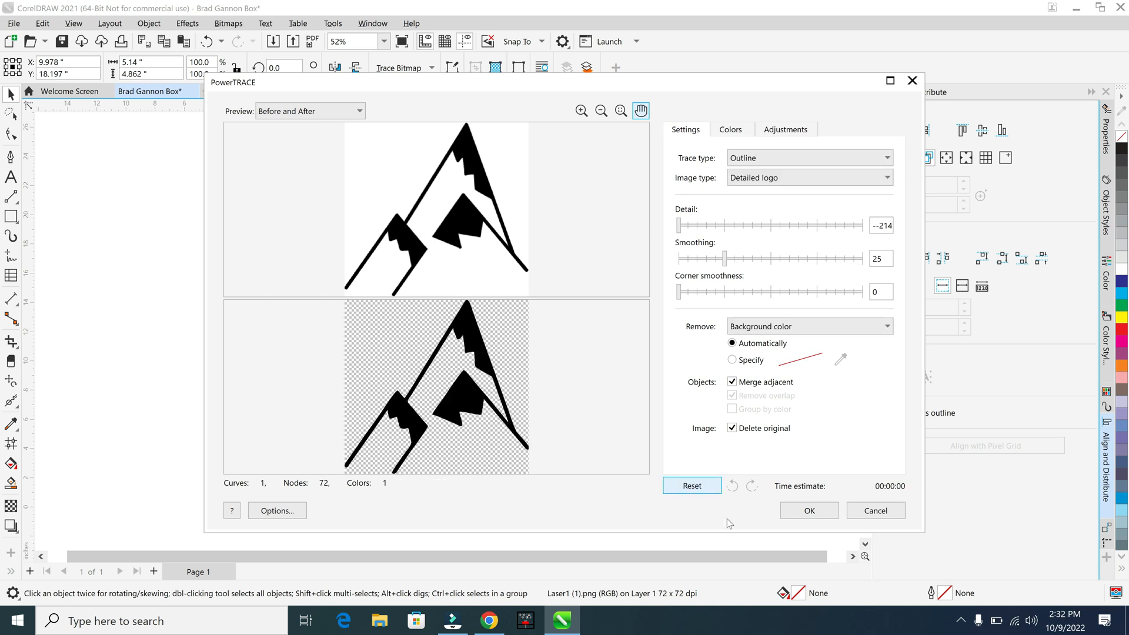
click(824, 510)
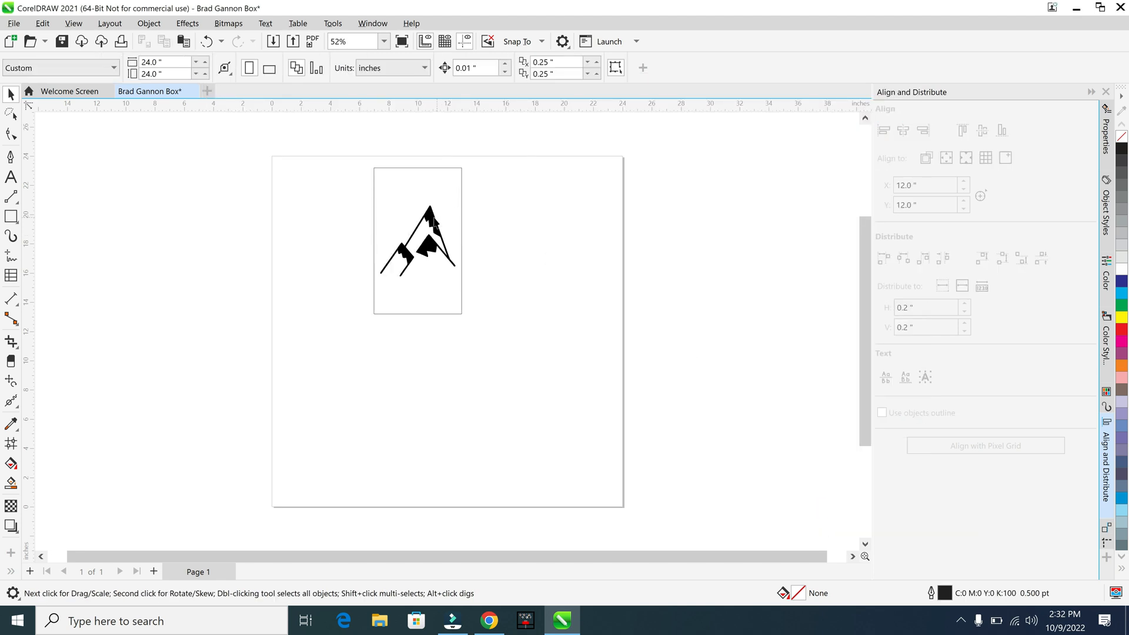
Move the traced mountain curve out to the right of the rectangle and delete the bitmap left inside it
click(431, 214)
drag(430, 215, 556, 214)
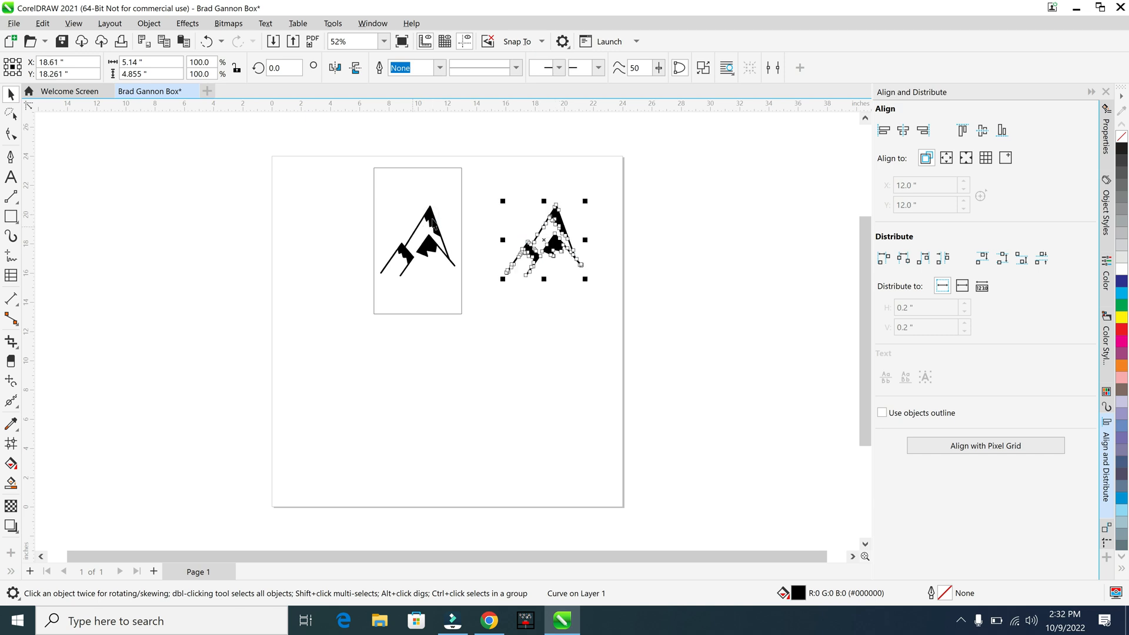
click(432, 223)
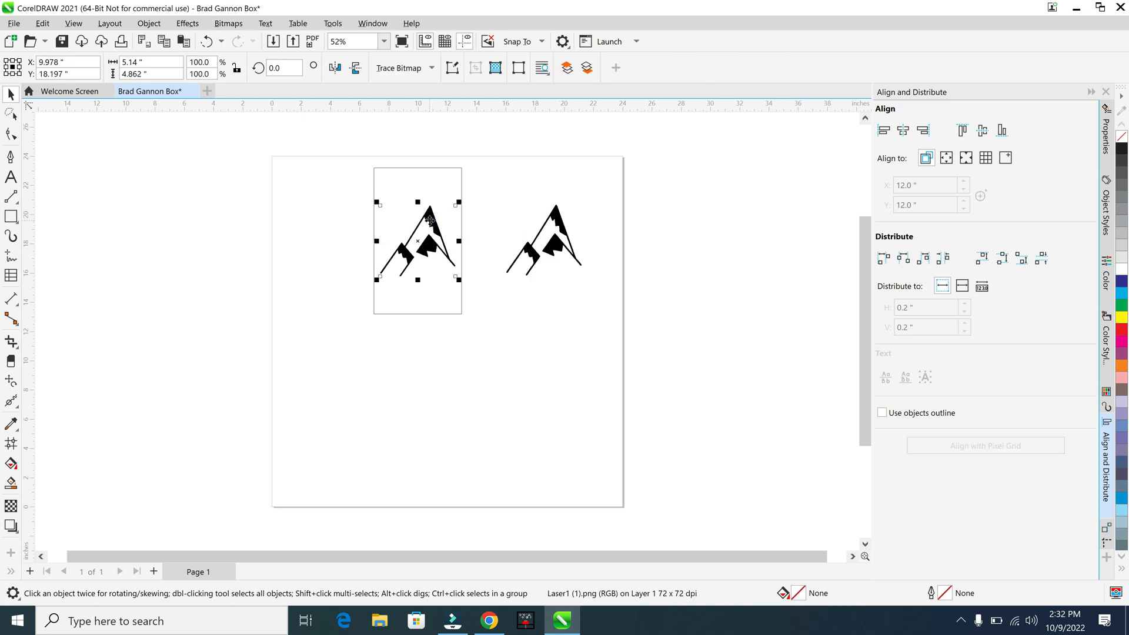
key(Delete)
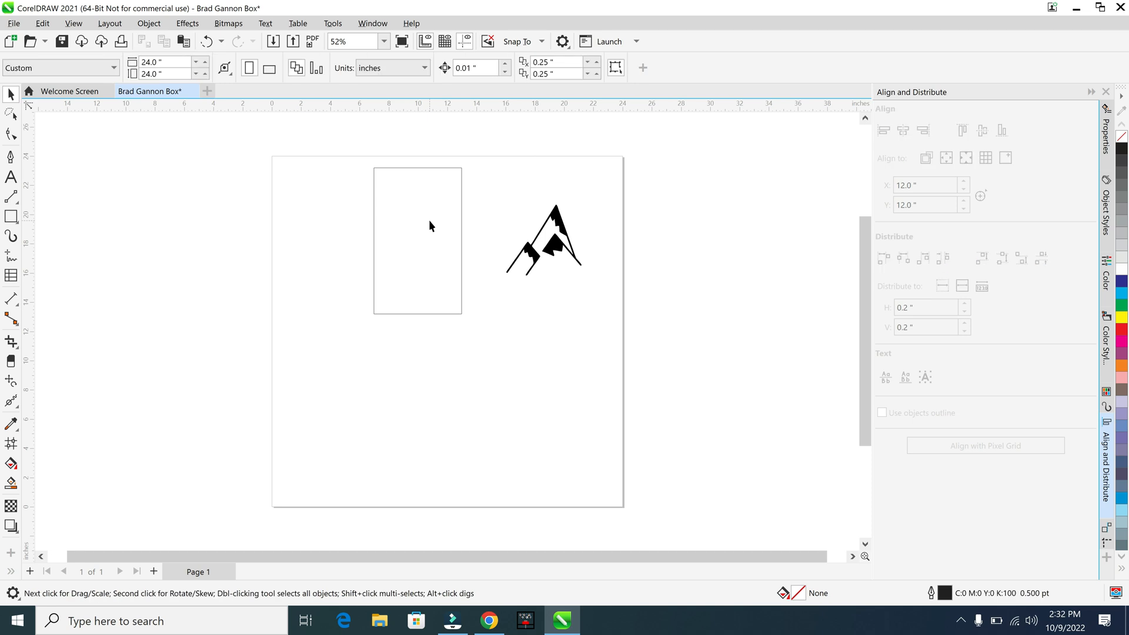
Center the traced mountain curve horizontally and vertically within the rectangle
drag(605, 362, 312, 124)
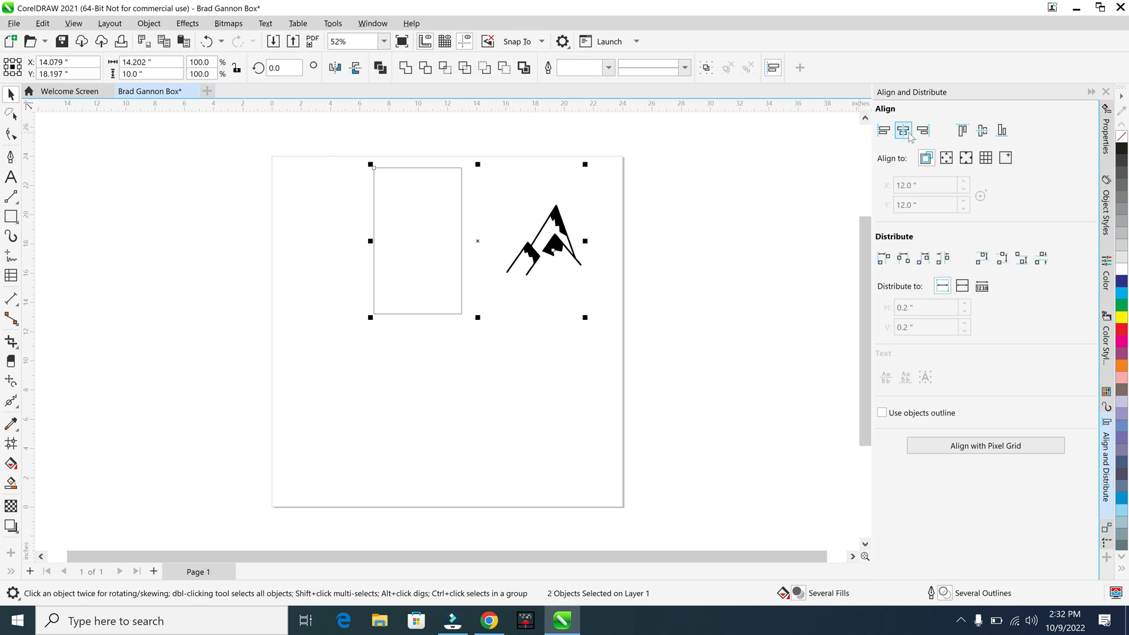
click(980, 132)
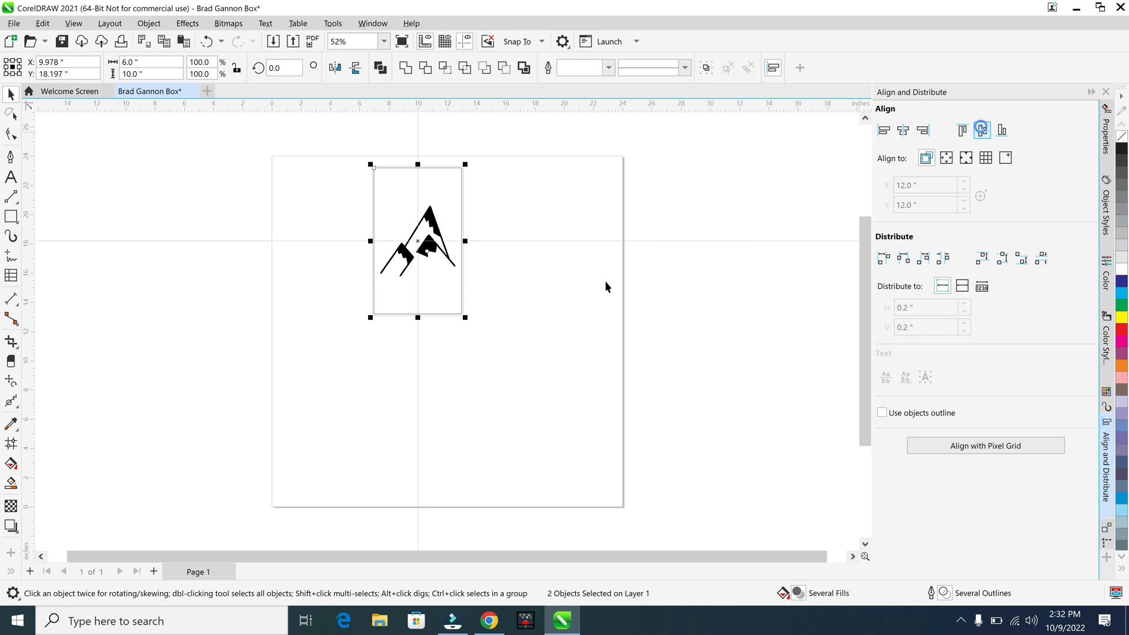
click(599, 298)
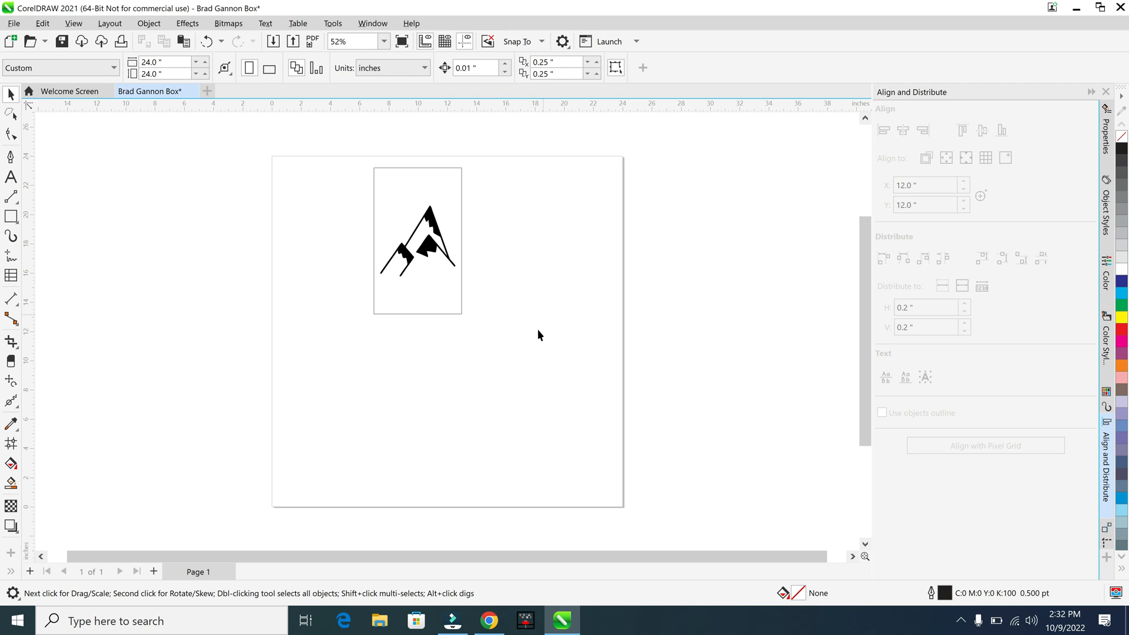
Set the outline width of both the rectangle and the traced mountain curve to Hairline
drag(532, 351, 314, 140)
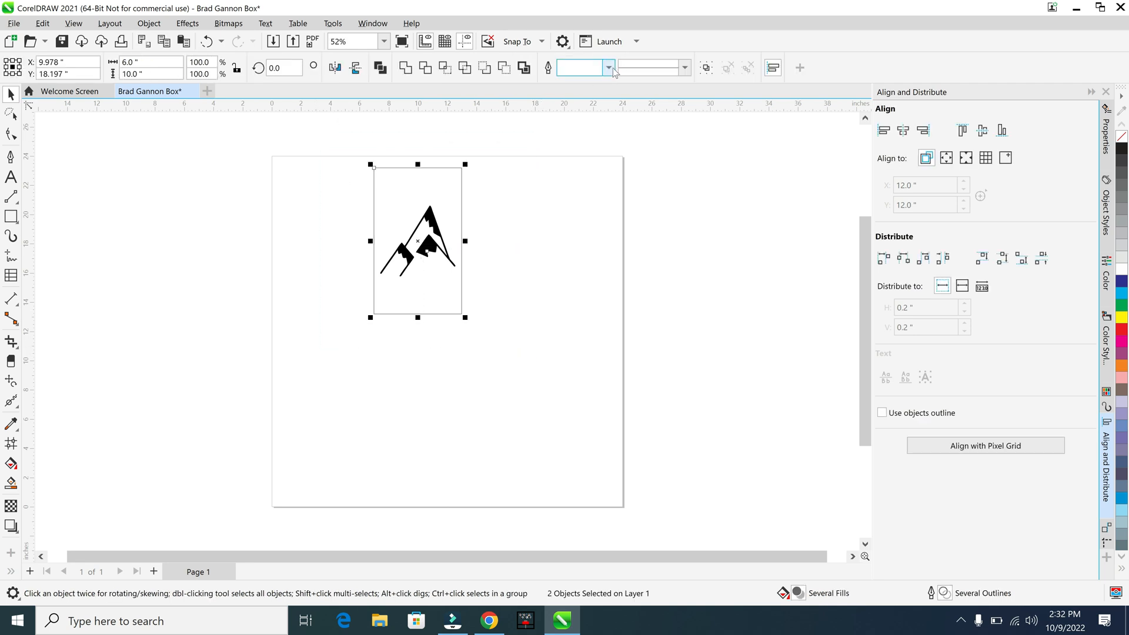
click(609, 68)
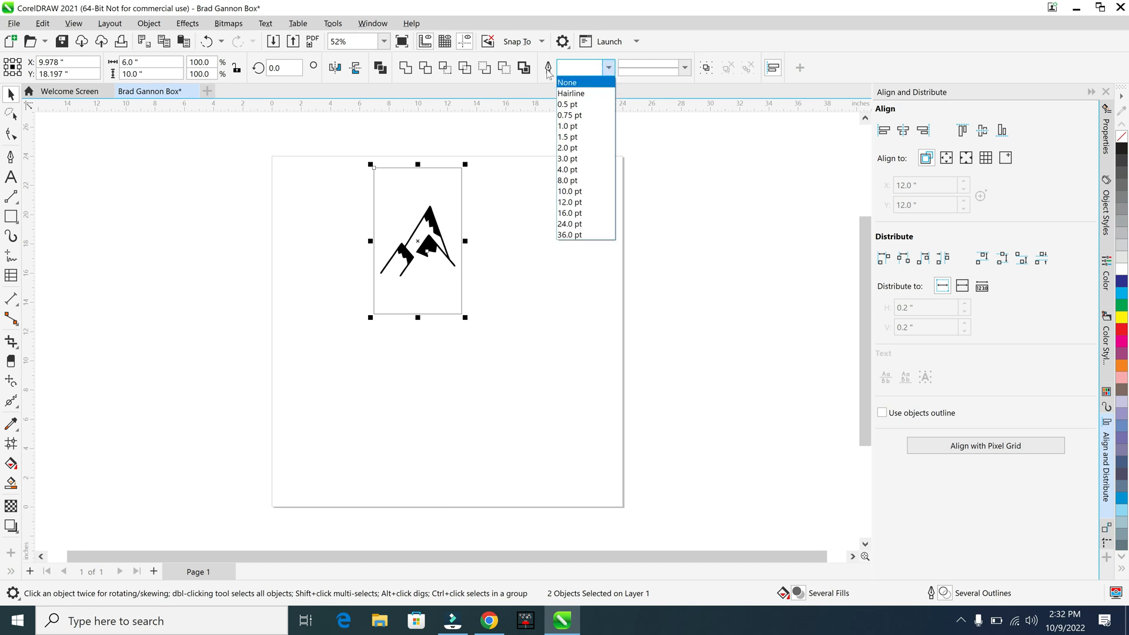
click(575, 94)
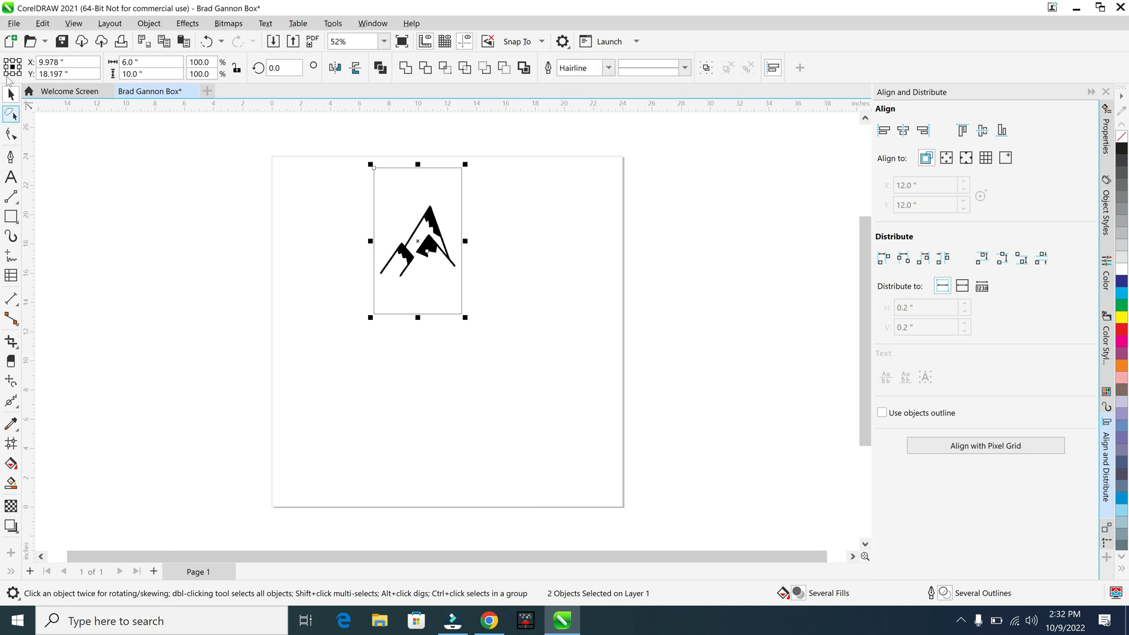
Print the current document to the Epilog Engraver printer
click(13, 23)
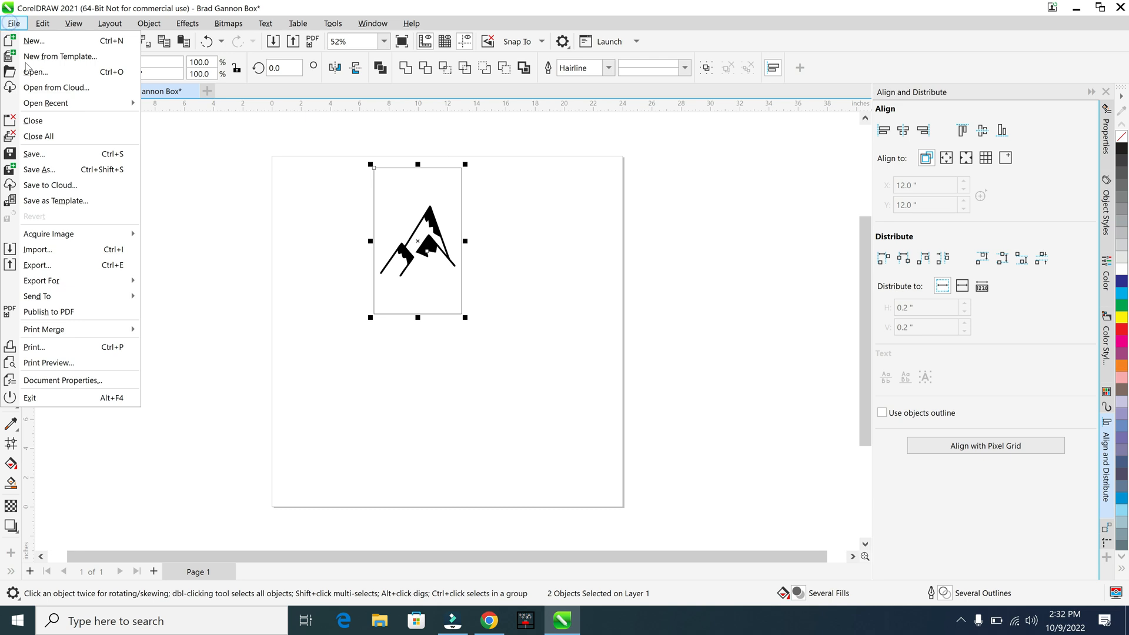
click(96, 348)
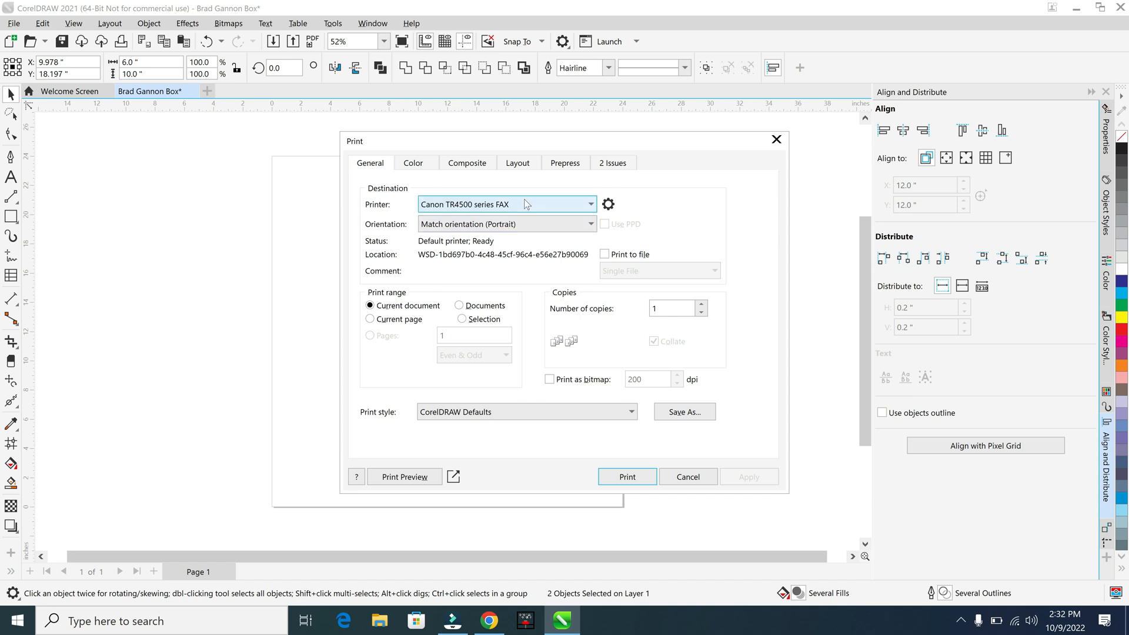
click(527, 204)
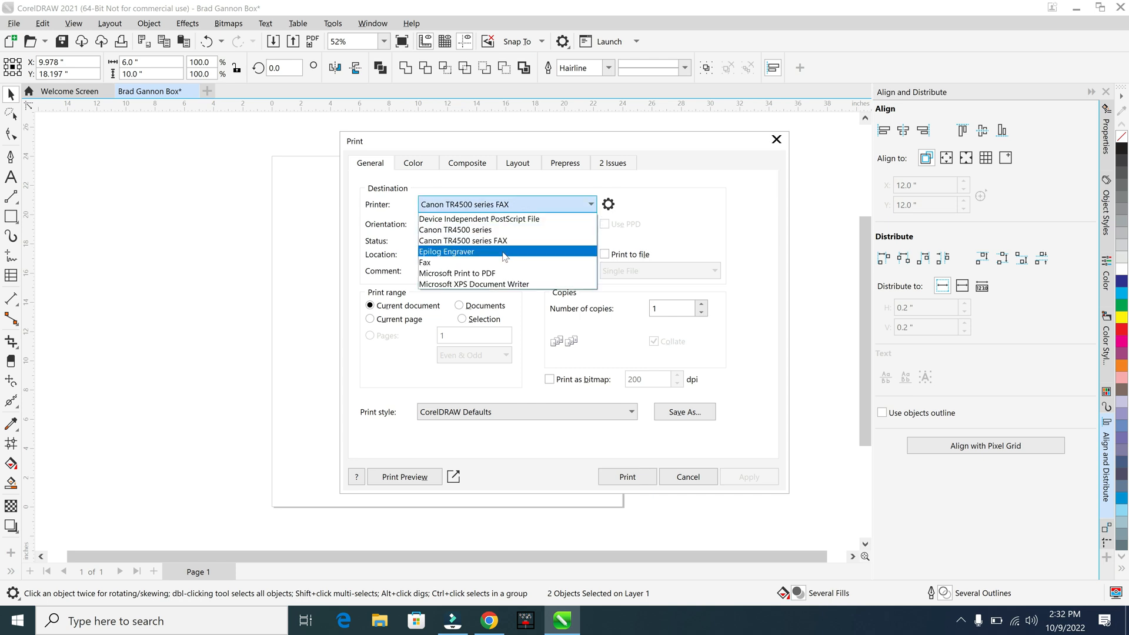
click(505, 252)
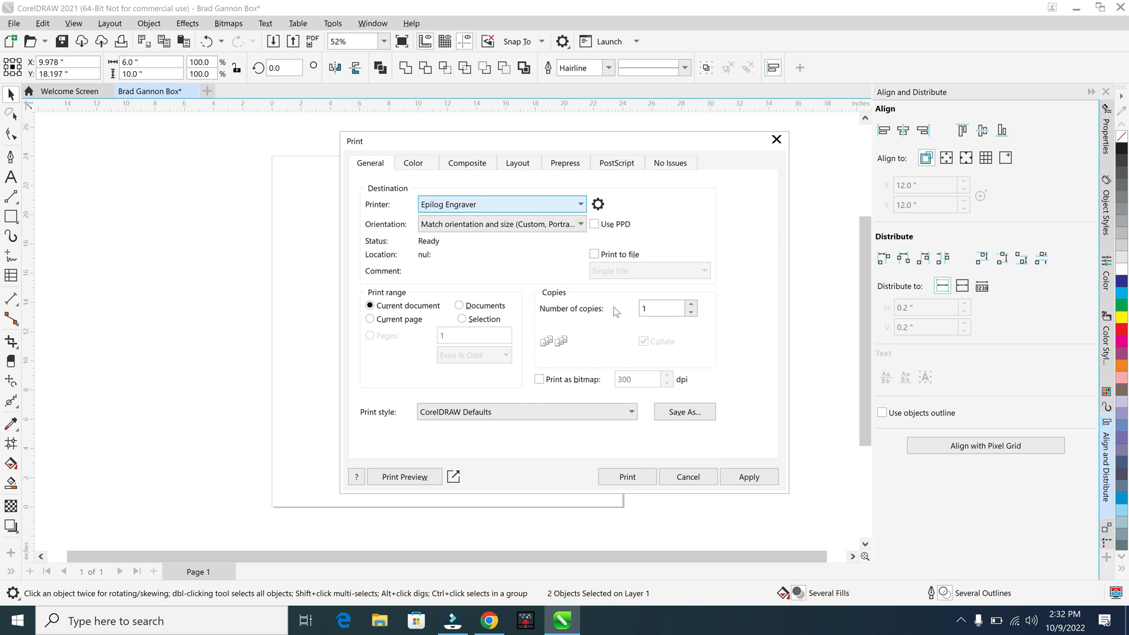
click(627, 477)
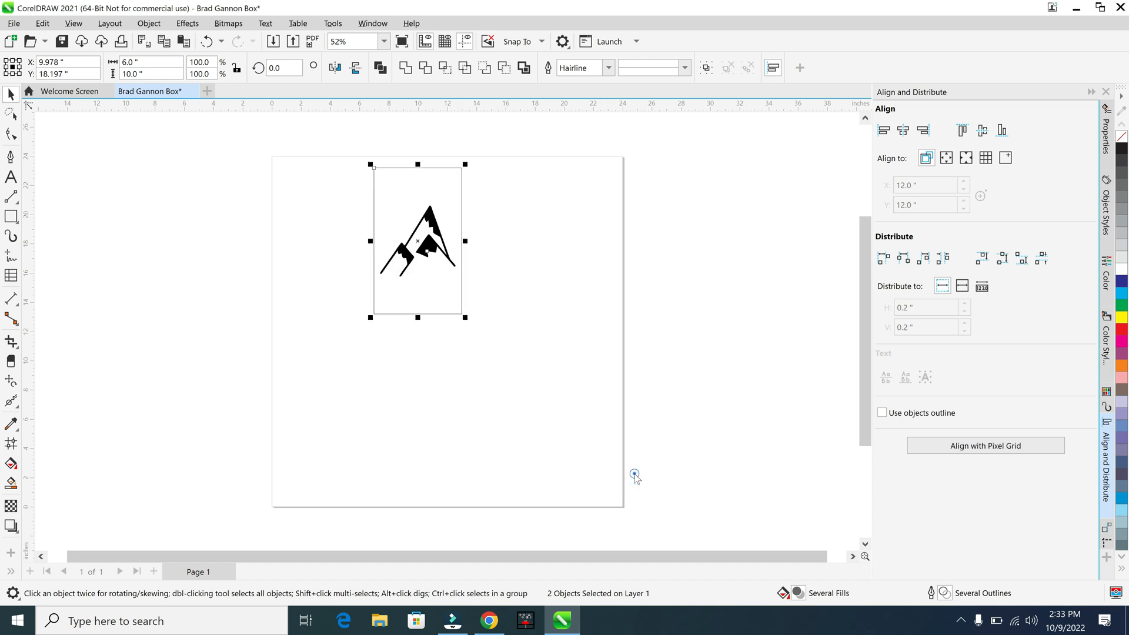